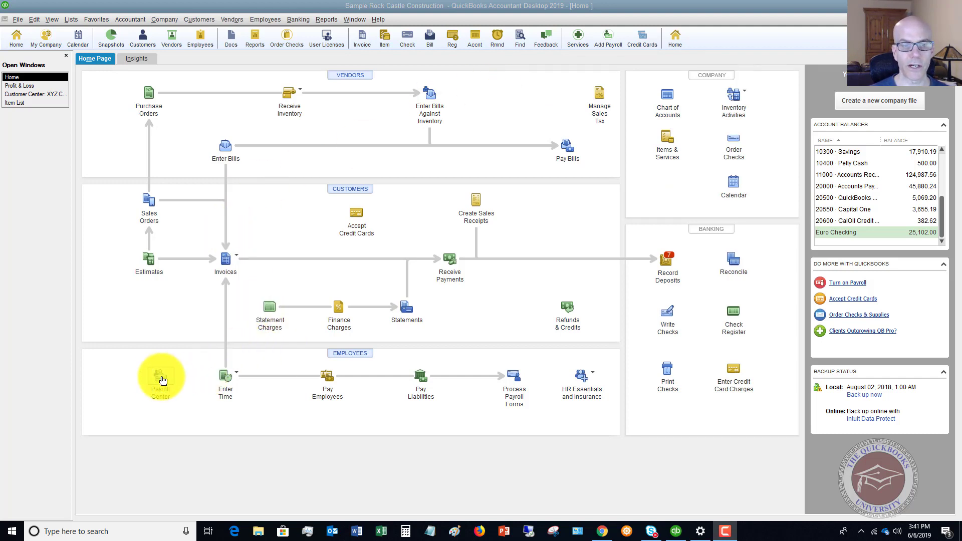
- Show the Pay Liabilities list in the Payroll Center and check the Federal 940 liability of 100.00
click(414, 368)
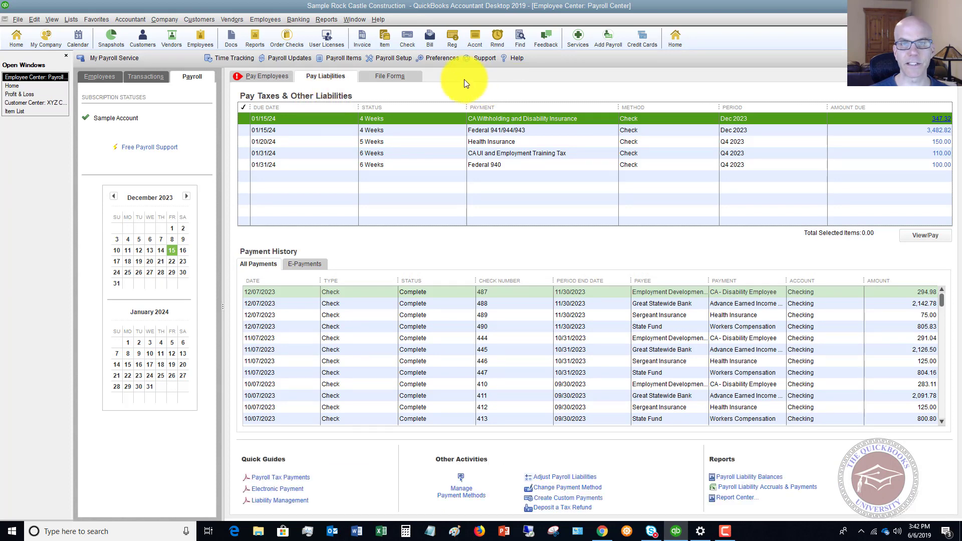
click(268, 76)
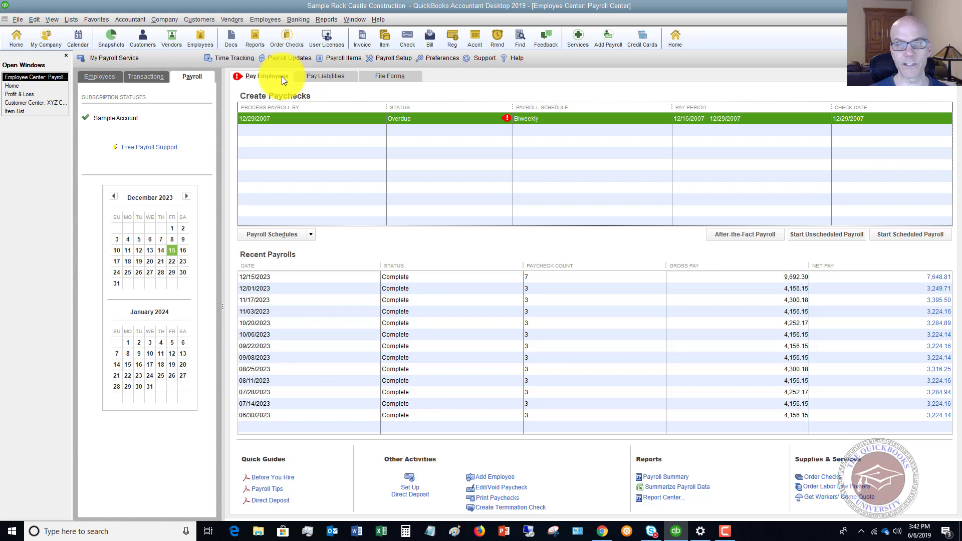
click(328, 79)
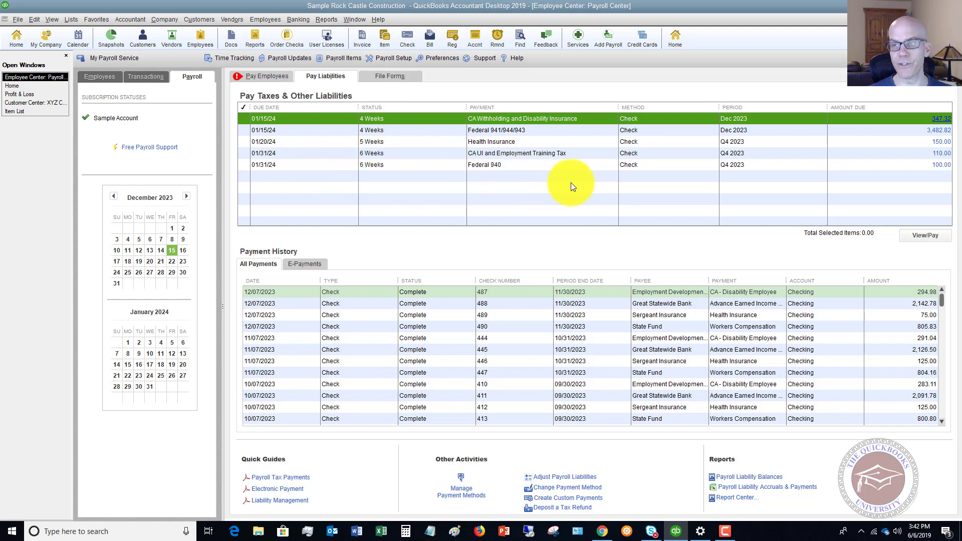
click(507, 165)
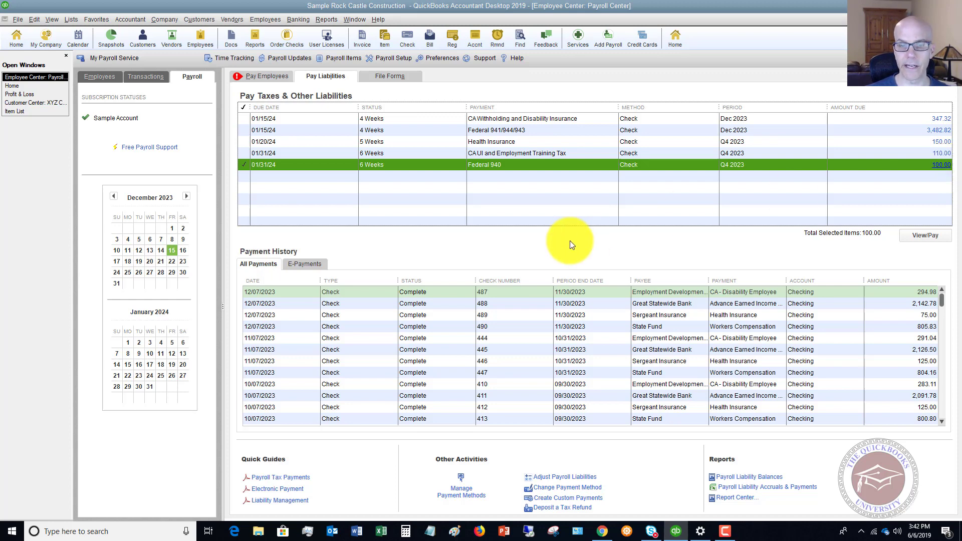
- Start a payroll liability adjustment dated 12/31/2023
click(564, 478)
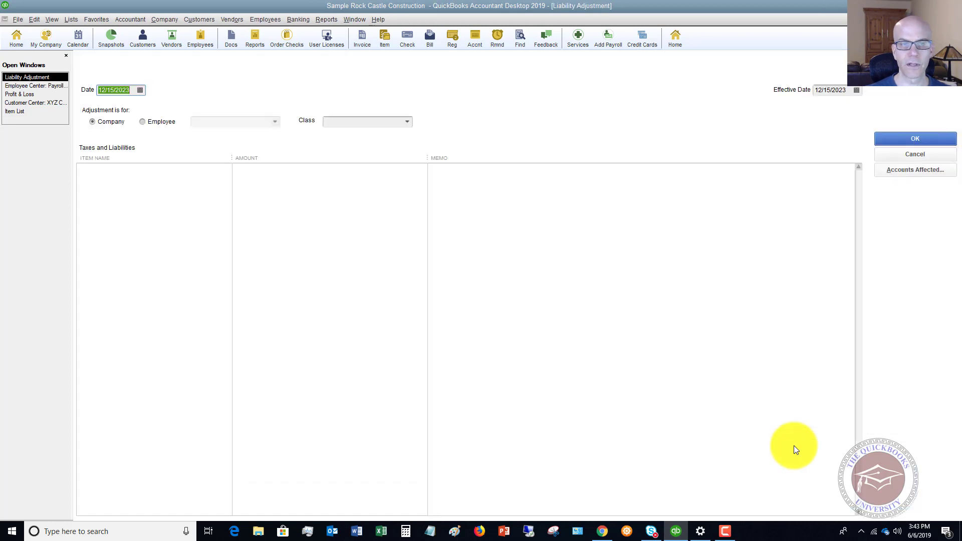
click(141, 89)
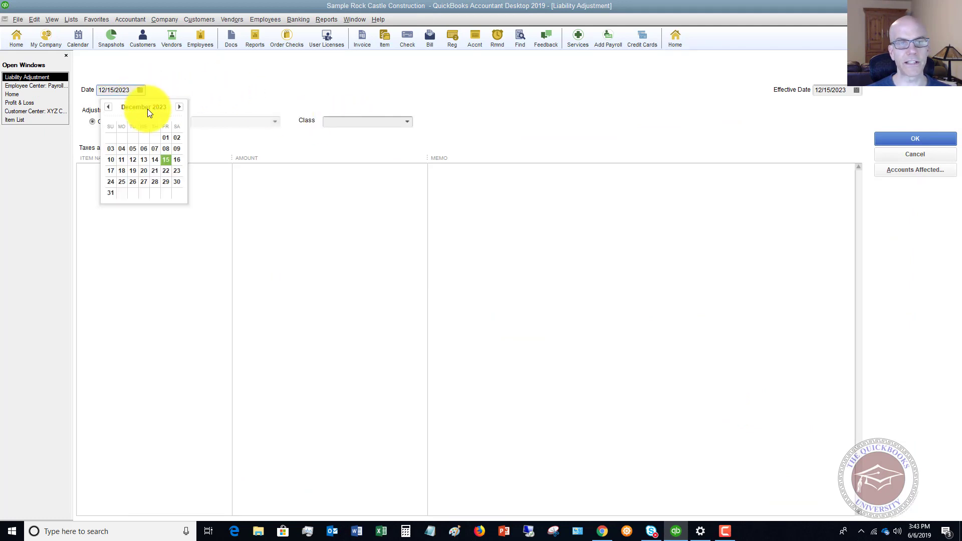
click(112, 193)
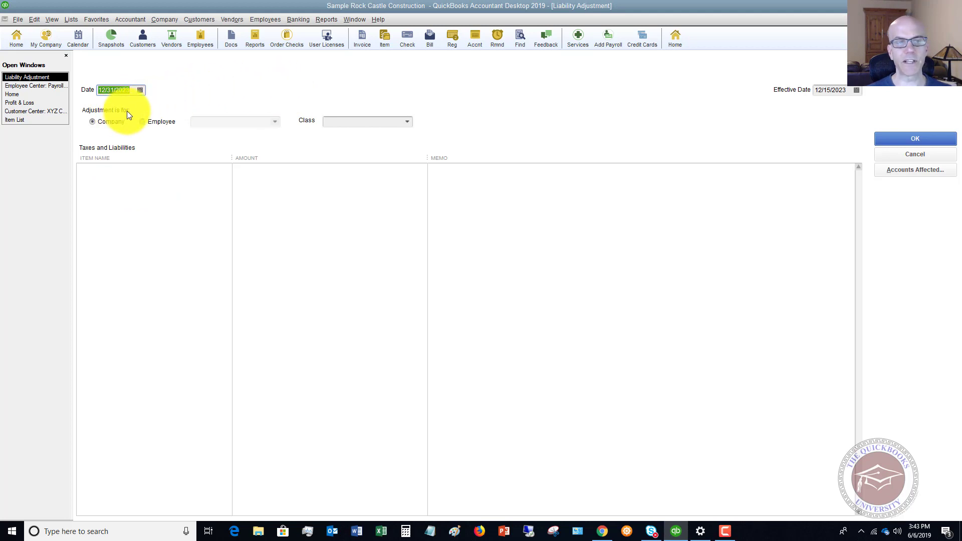
- Make it a company adjustment and assign the Overhead class
click(142, 122)
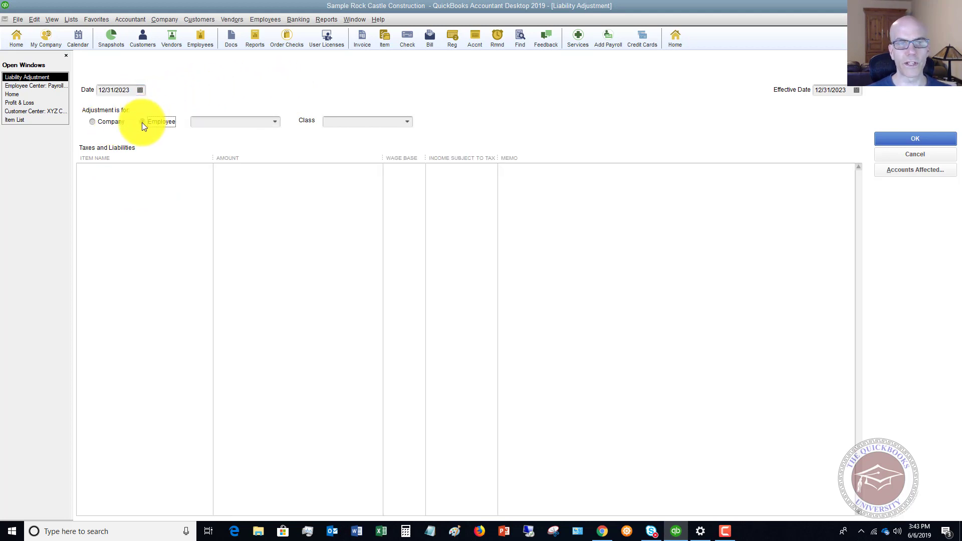
click(91, 121)
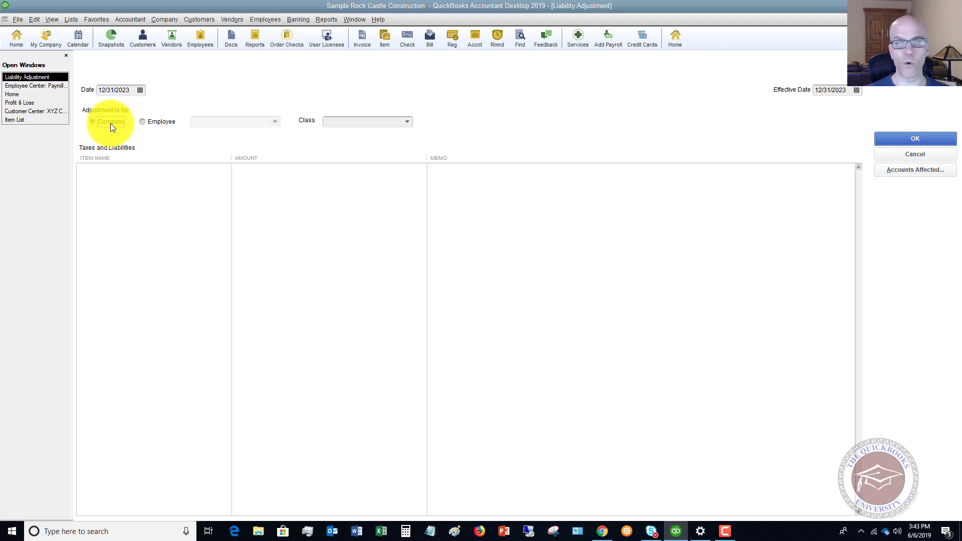
click(143, 122)
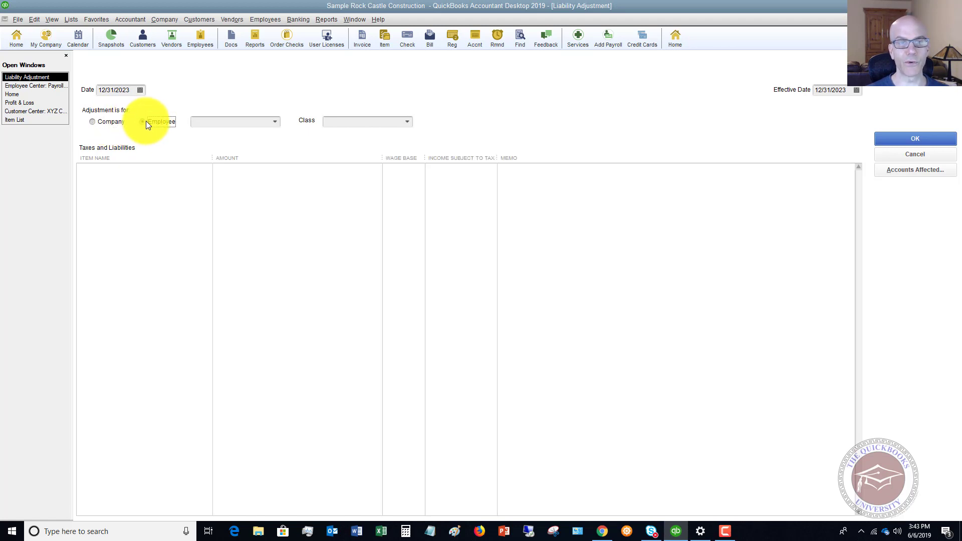
click(275, 121)
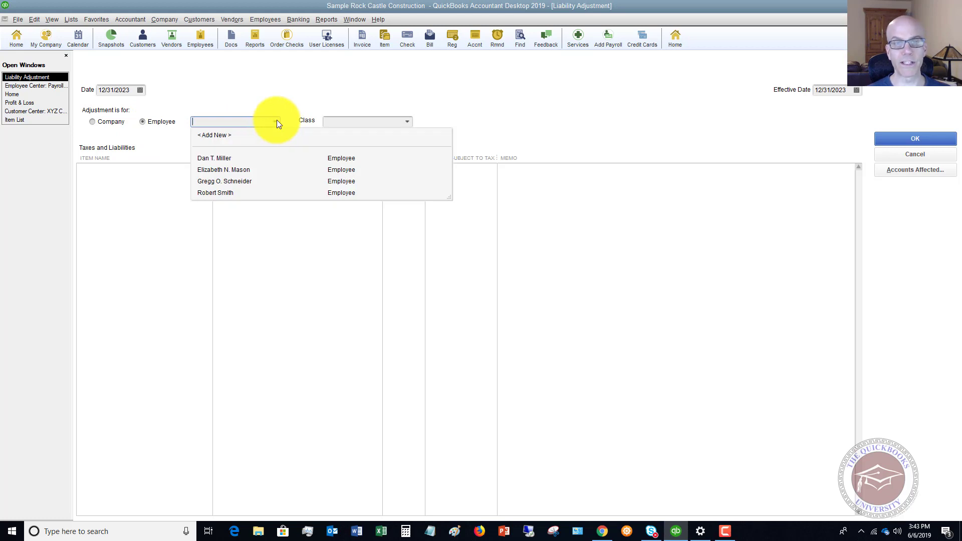
click(129, 107)
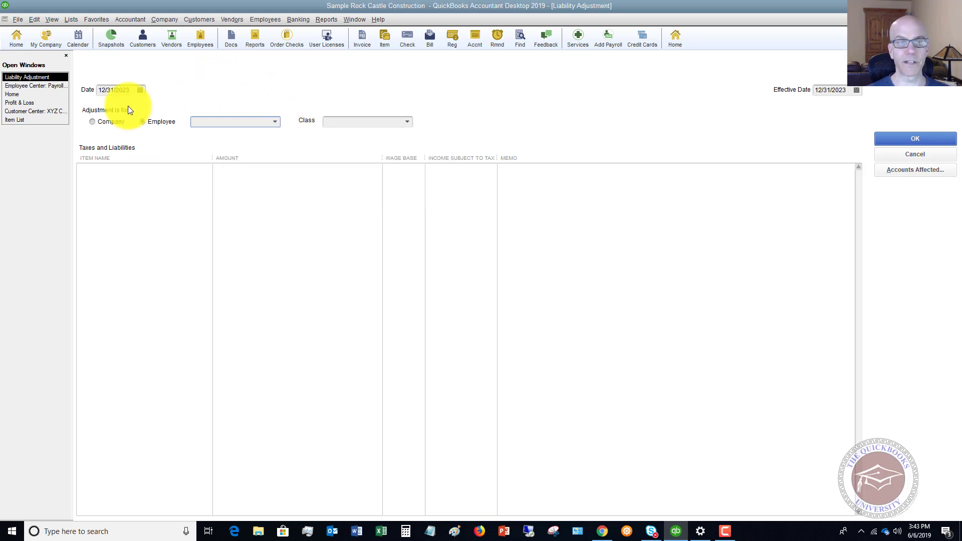
click(91, 123)
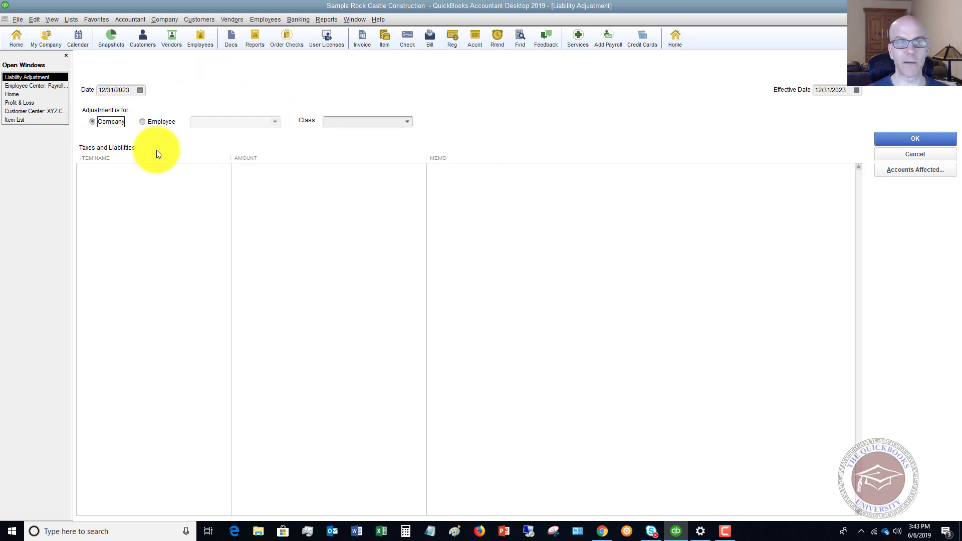
click(406, 121)
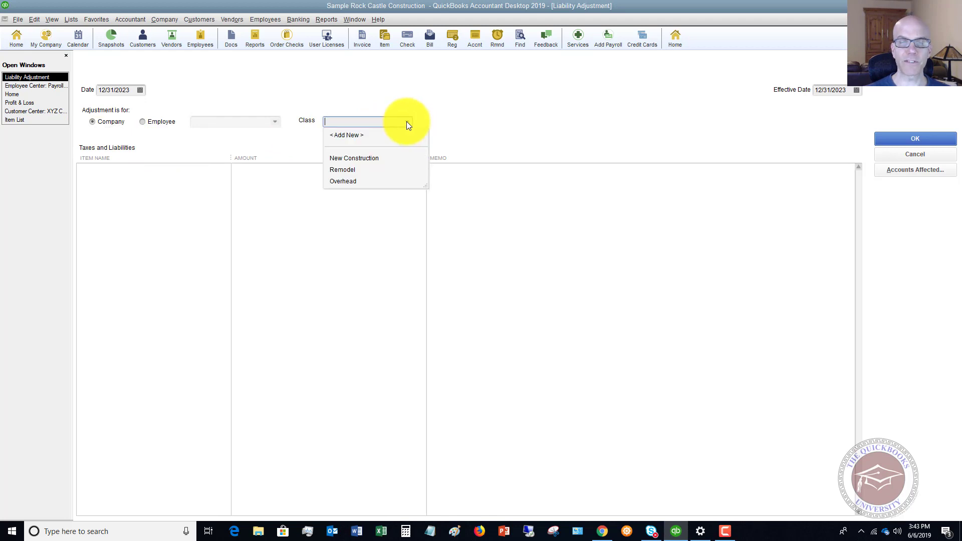
click(341, 181)
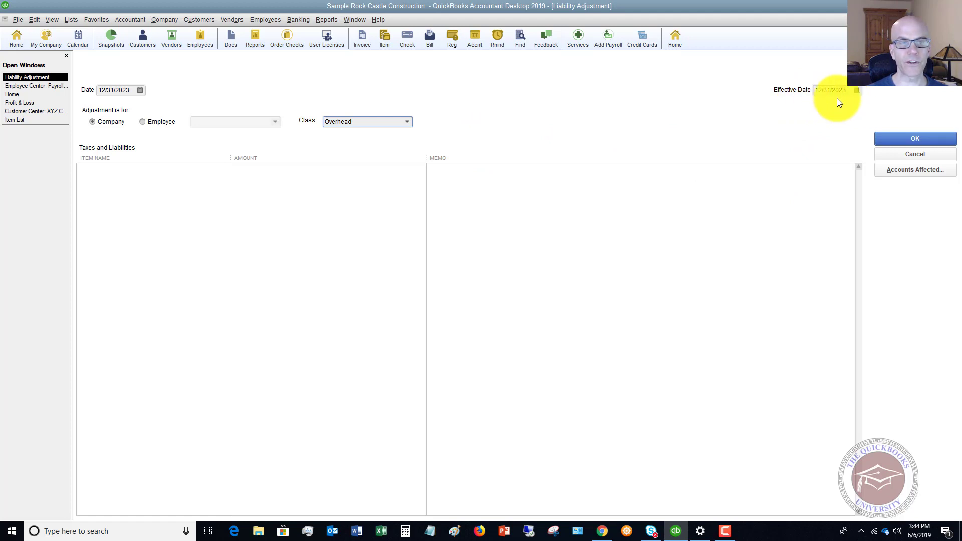
- Add a Federal Unemployment line of -50.00 with memo 'Miscalculated FUTA tax'
click(224, 170)
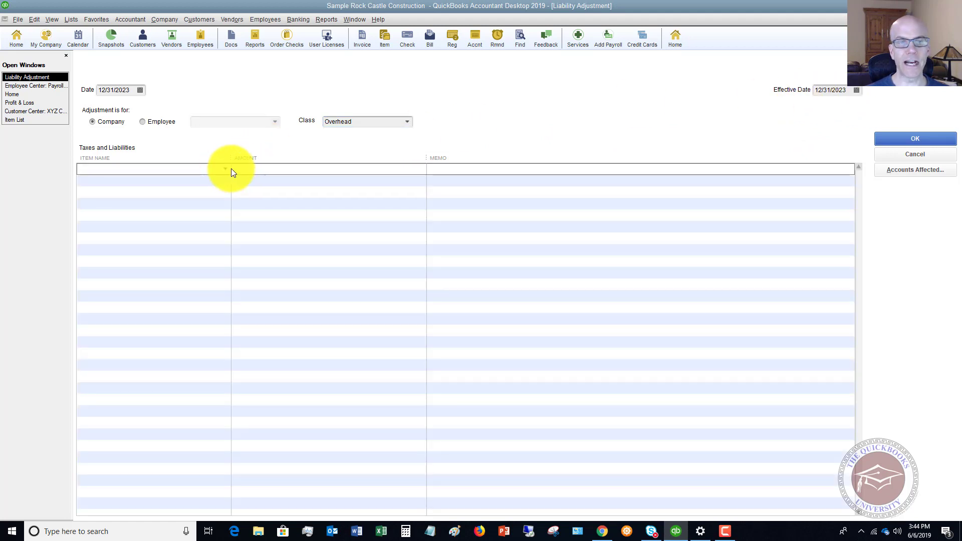
click(225, 169)
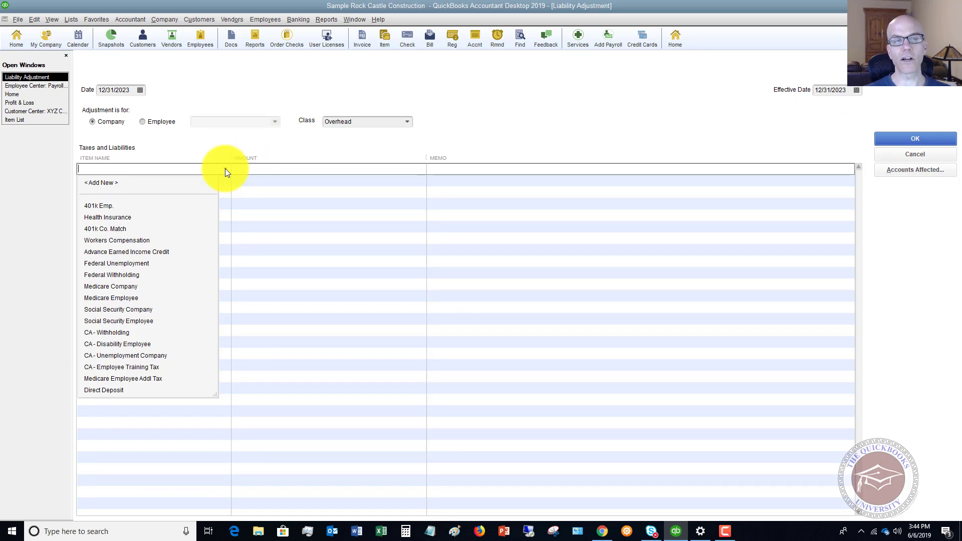
click(120, 265)
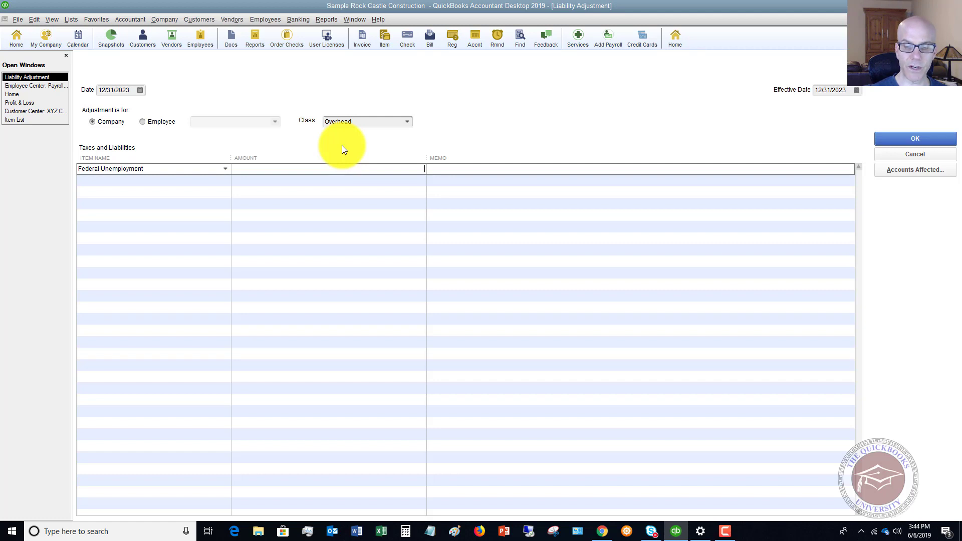
text(-50)
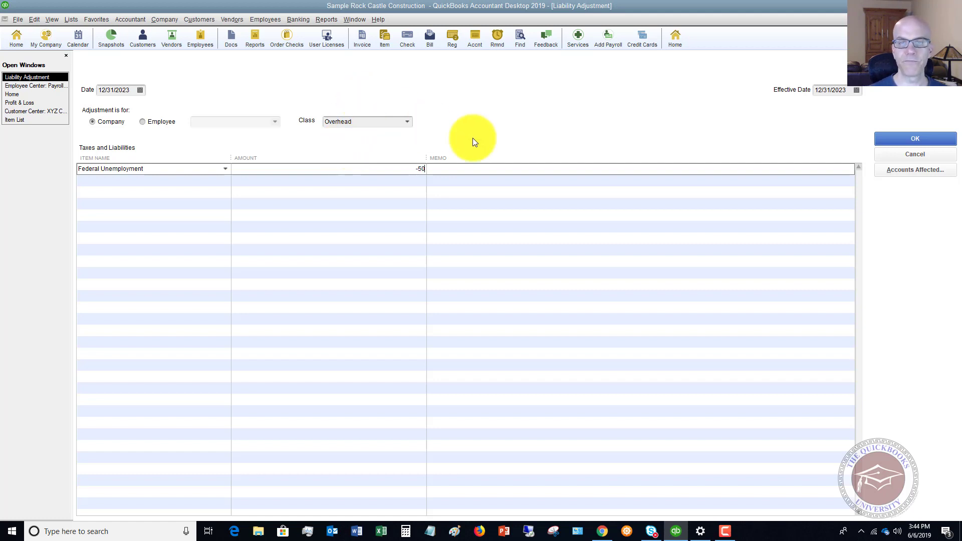
click(509, 168)
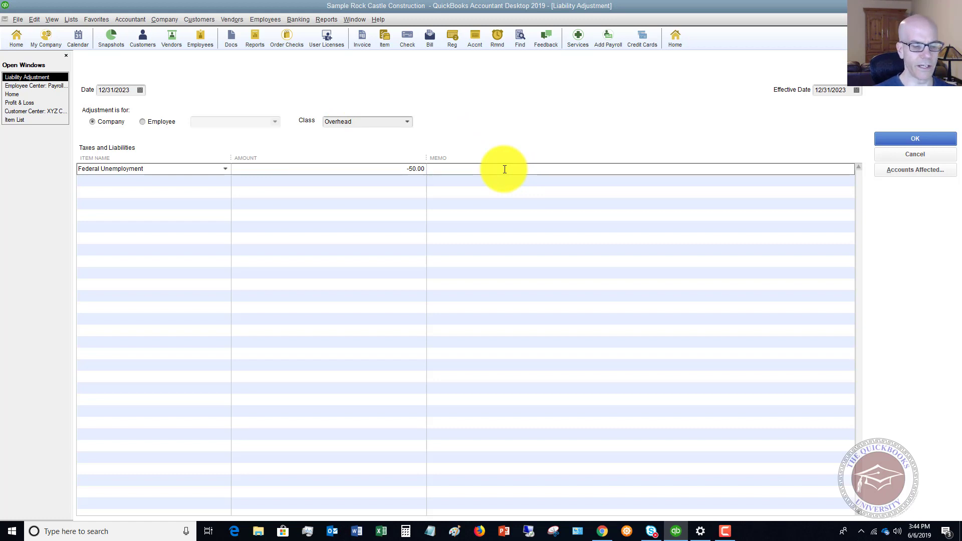
text(Mi)
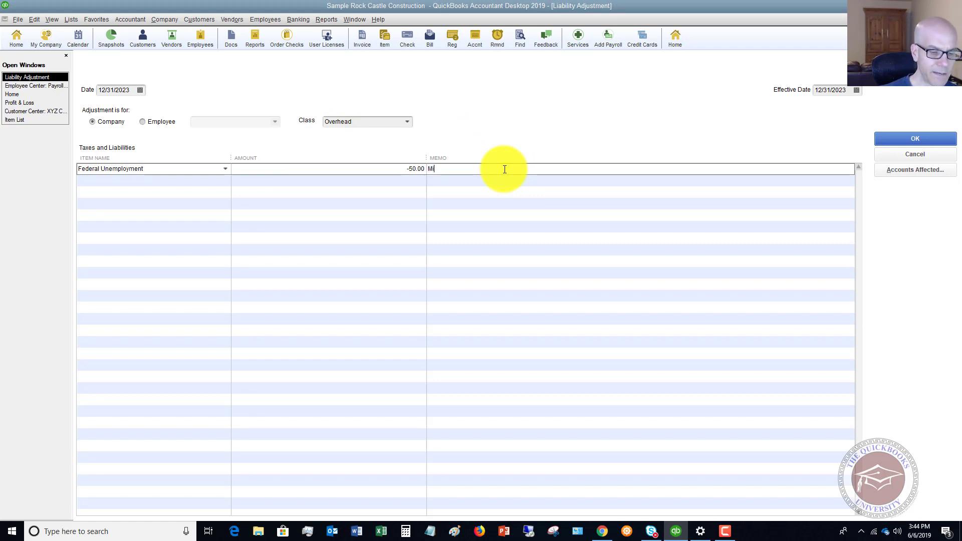
text(scalcul)
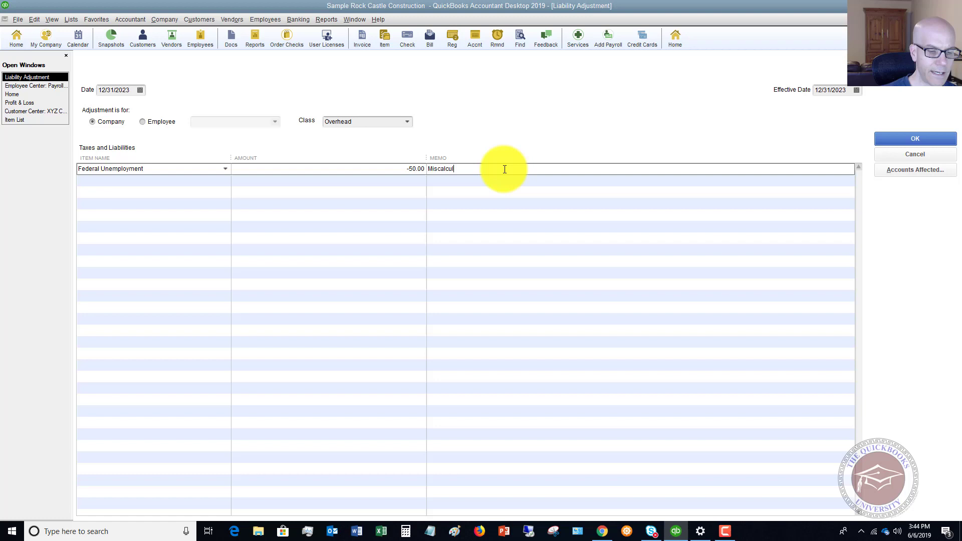
text(ated FU)
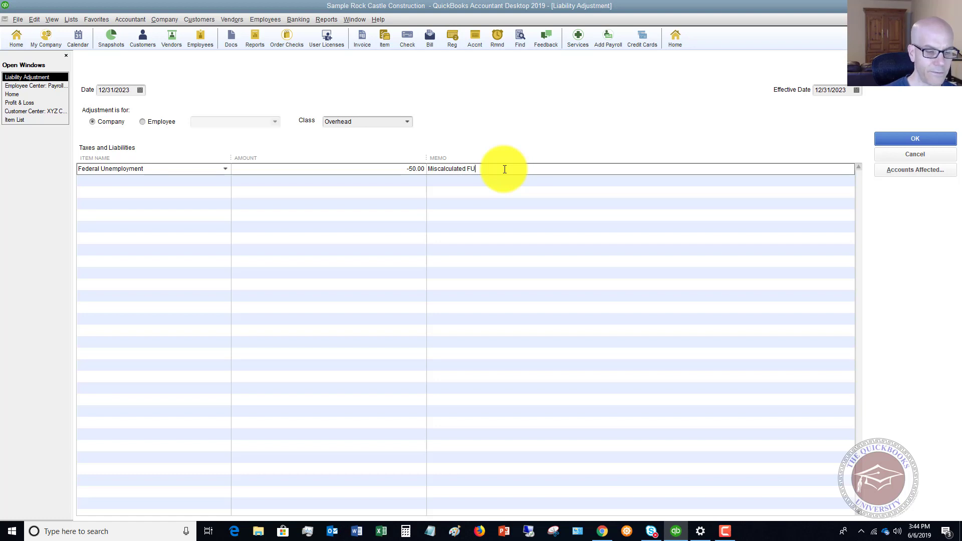
text(TA tax)
key(Tab)
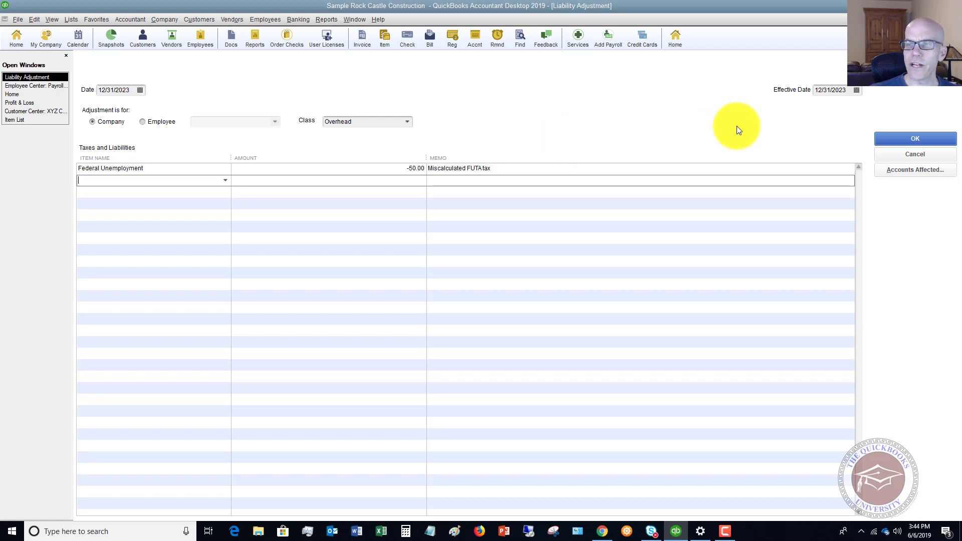
- Set the adjustment's Accounts Affected option to 'Affect liability and expense accounts'
click(913, 172)
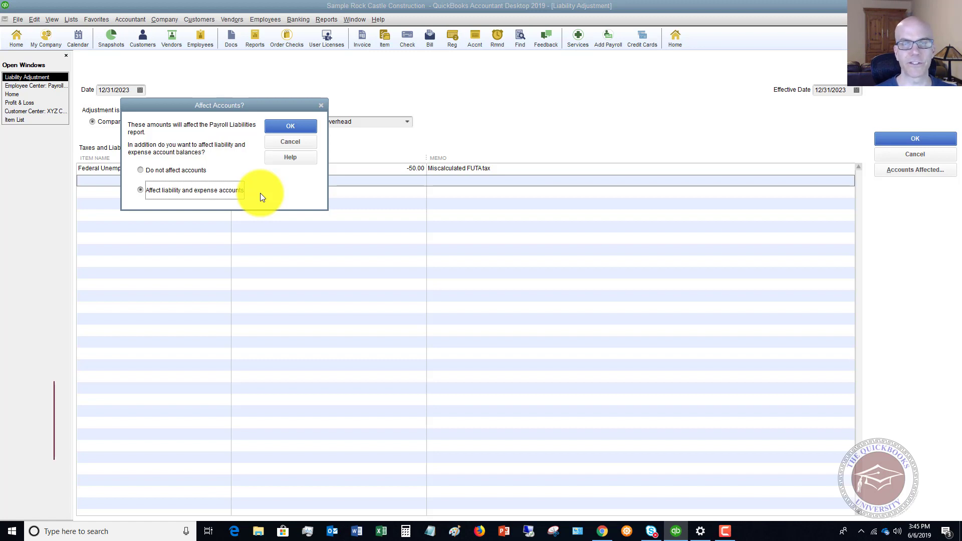
click(283, 126)
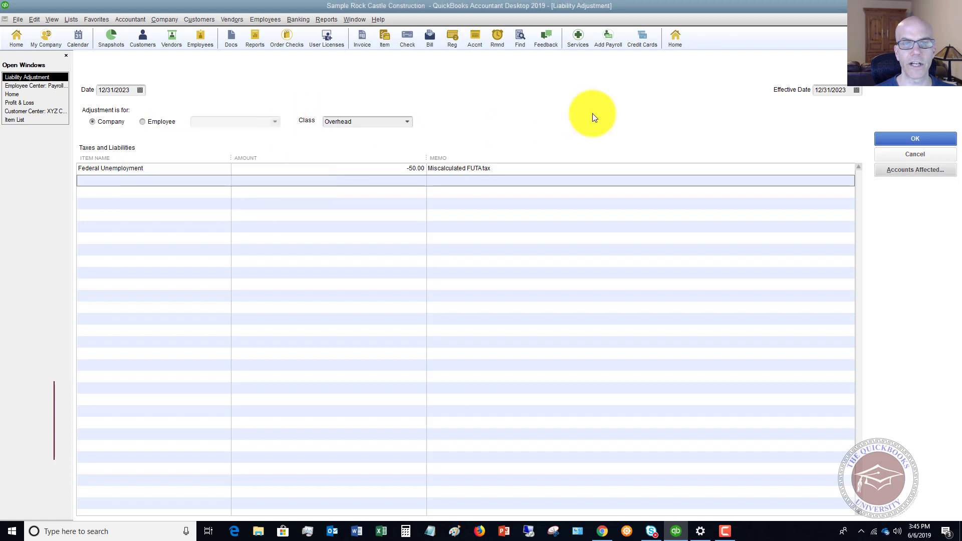
- Save the adjustment and check that the Federal 940 breakdown shows the Liability Adjust line
click(912, 138)
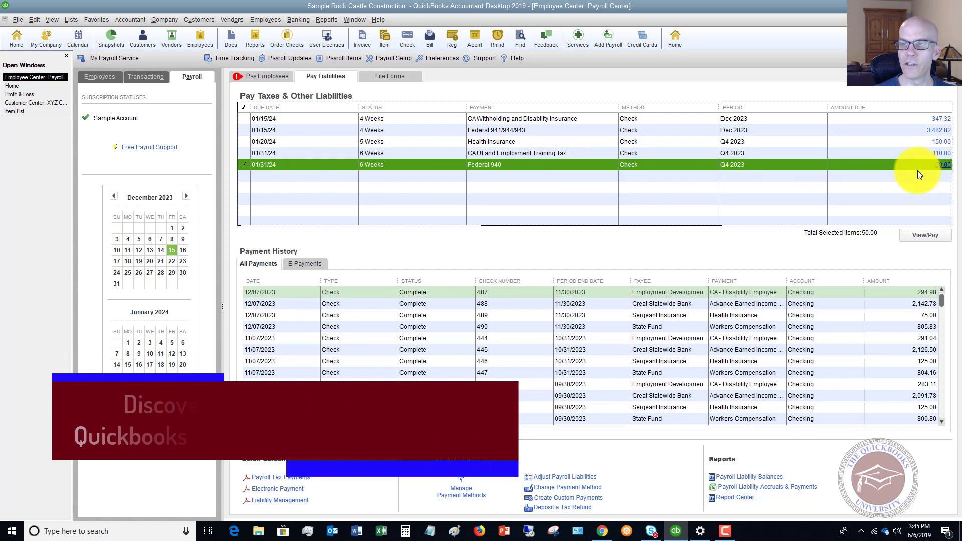
click(943, 166)
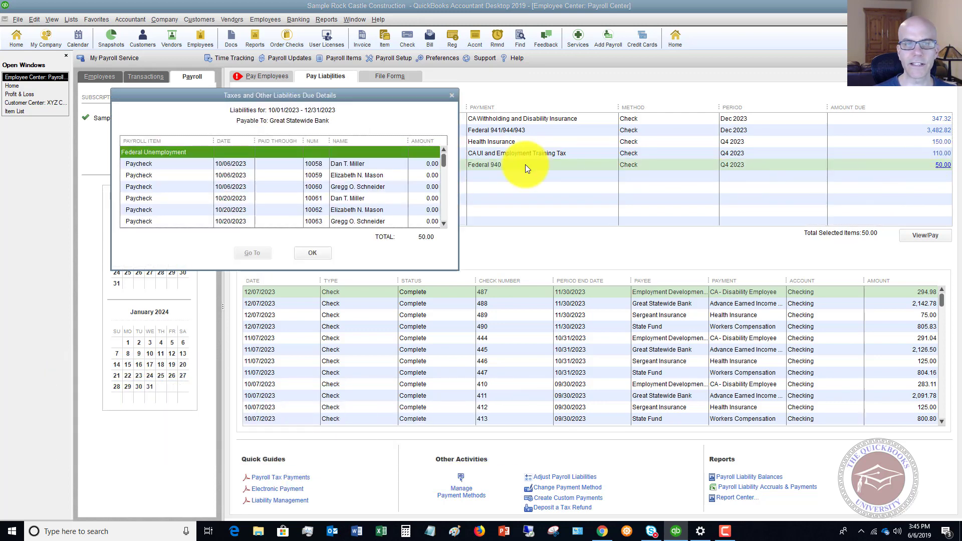
drag(446, 159, 447, 212)
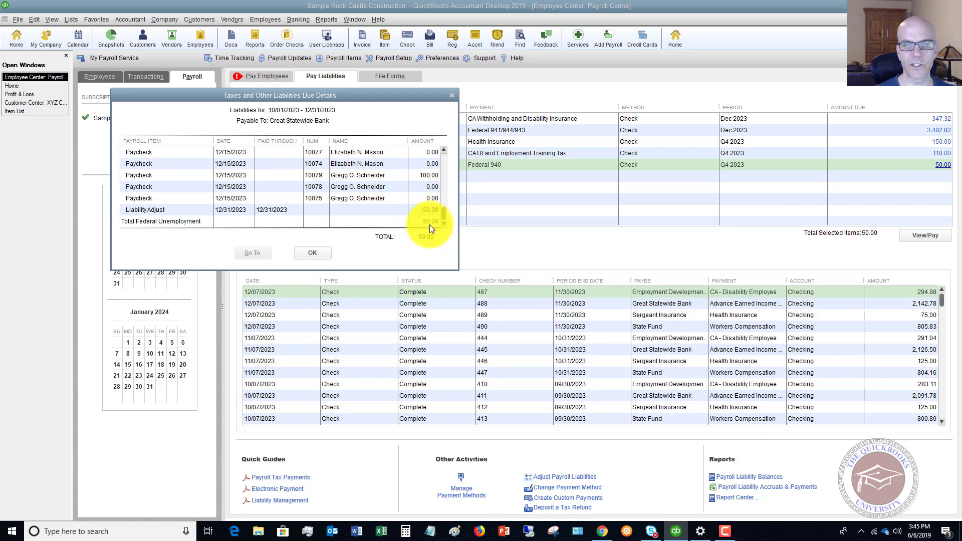
click(312, 253)
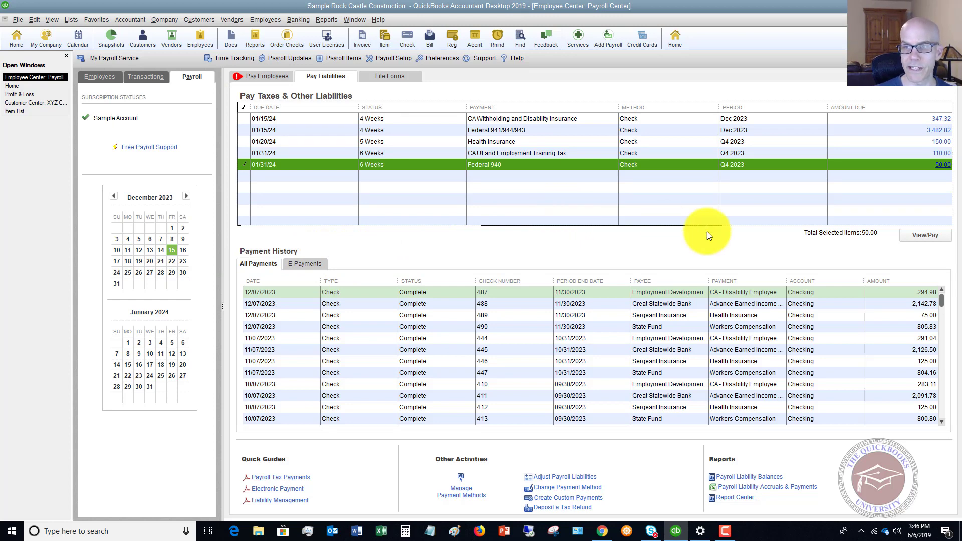
click(919, 236)
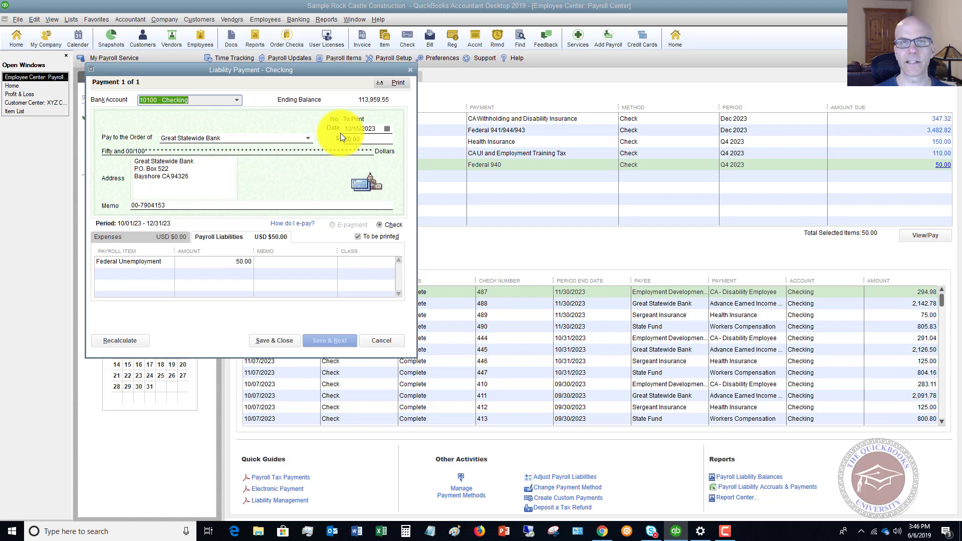
click(381, 339)
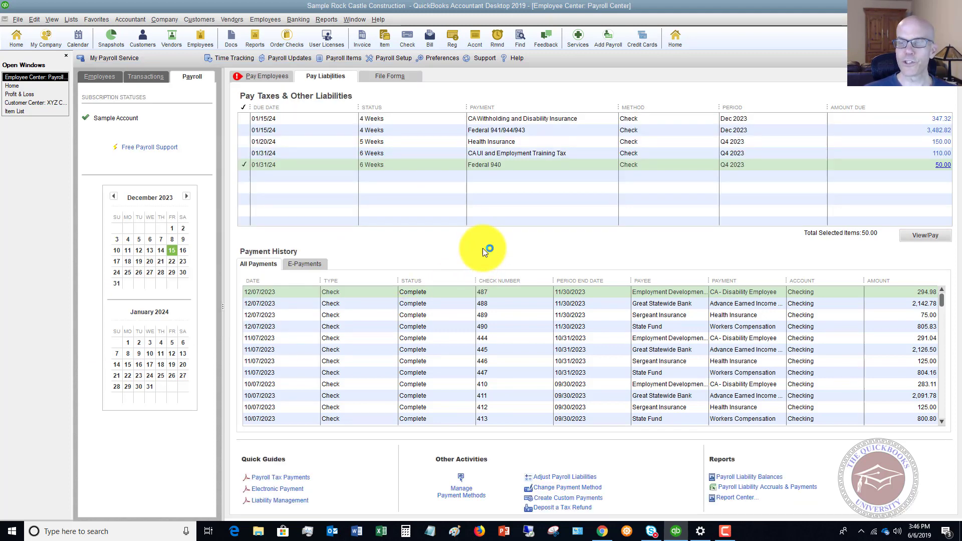